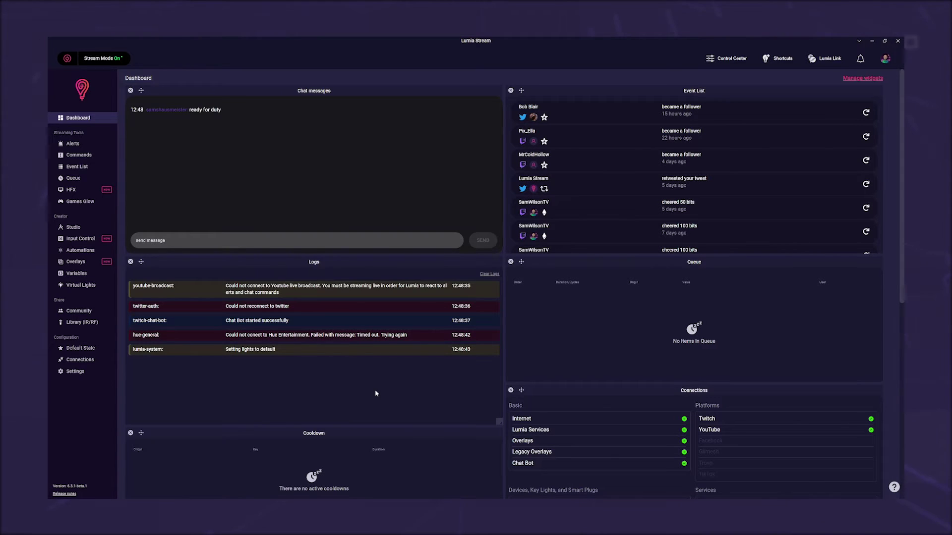
Create a new chat command named game, hidden from the commands page, with No Light Change.
{"action": "left_click", "coordinate": [78, 156]}
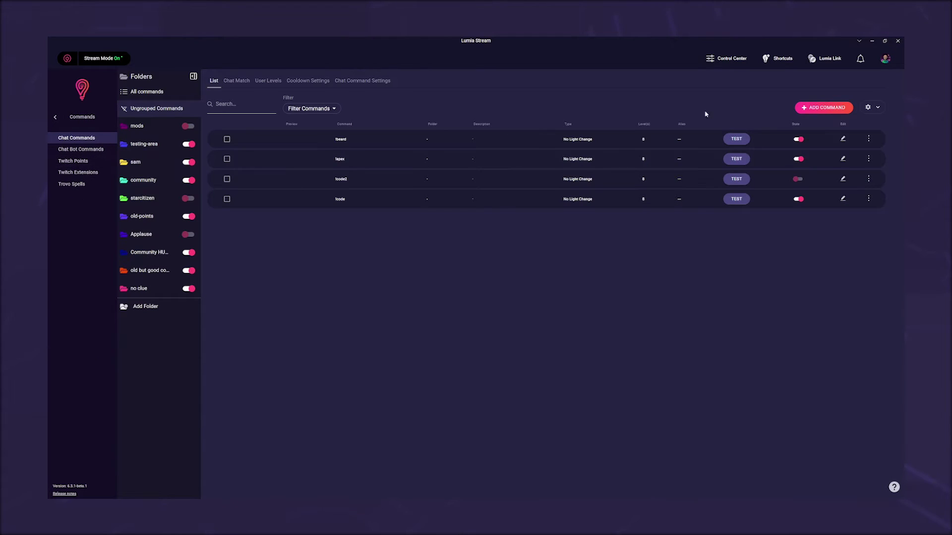
{"action": "left_click", "coordinate": [820, 108]}
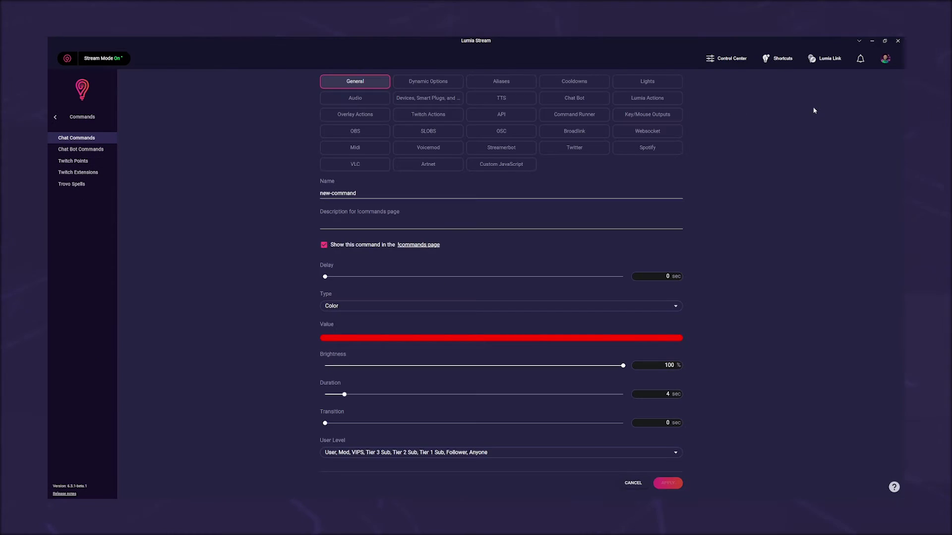
{"action": "triple_click", "coordinate": [372, 193]}
{"action": "key", "text": "BackSpace"}
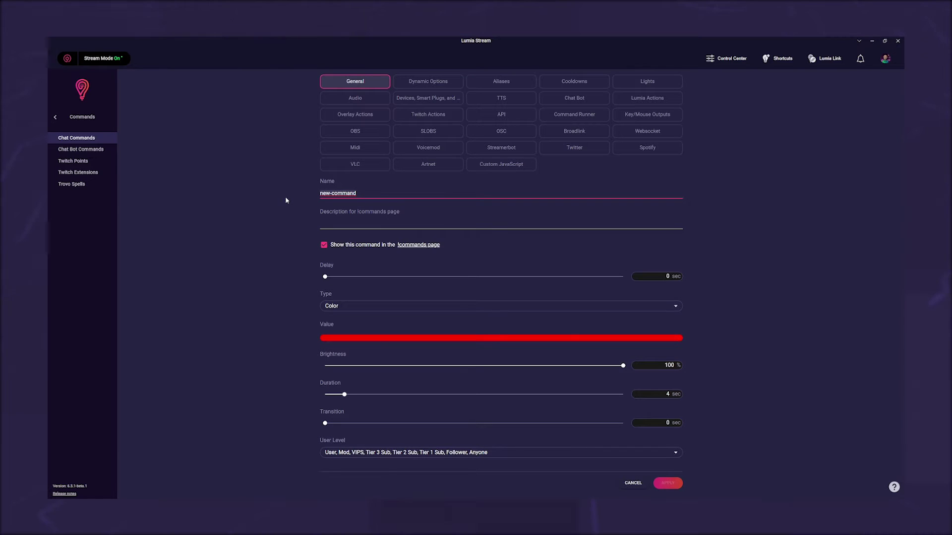
{"action": "type", "text": "game"}
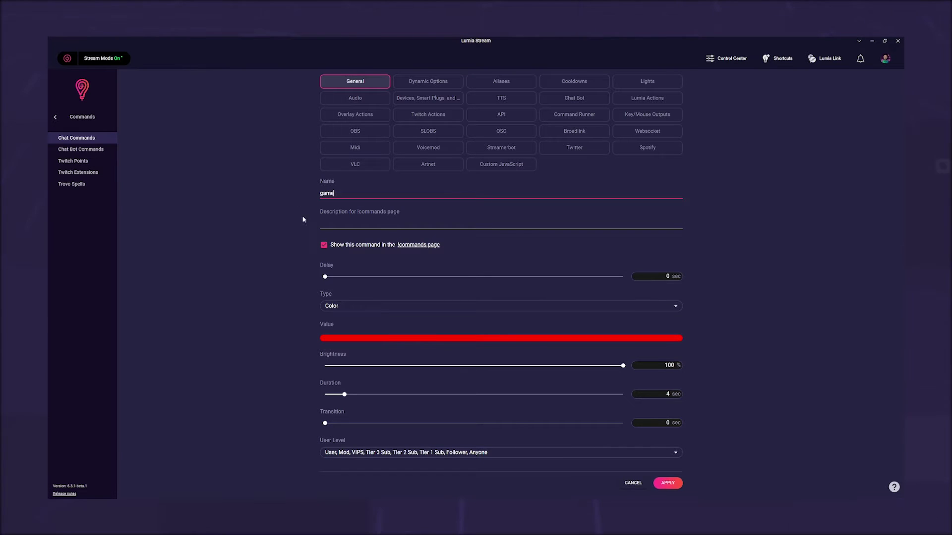
{"action": "left_click", "coordinate": [324, 245]}
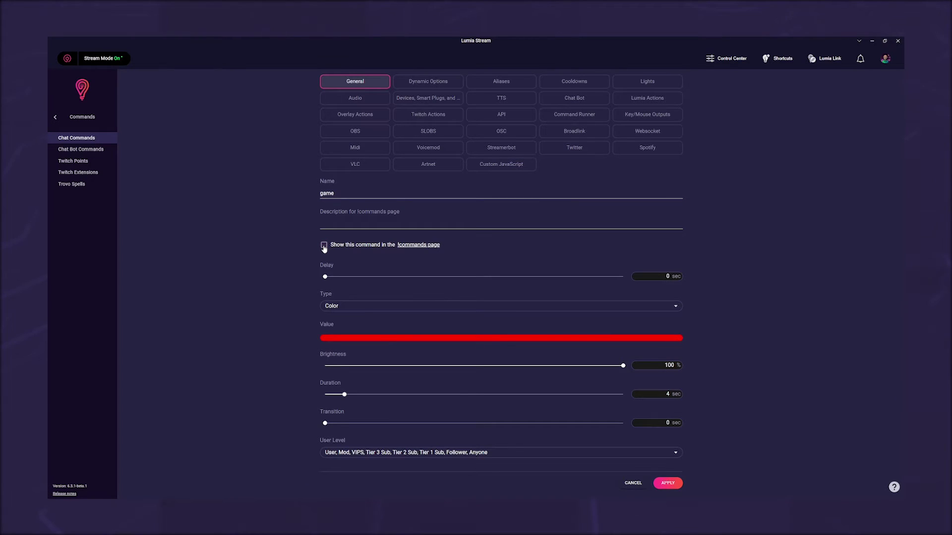
{"action": "left_click", "coordinate": [358, 310]}
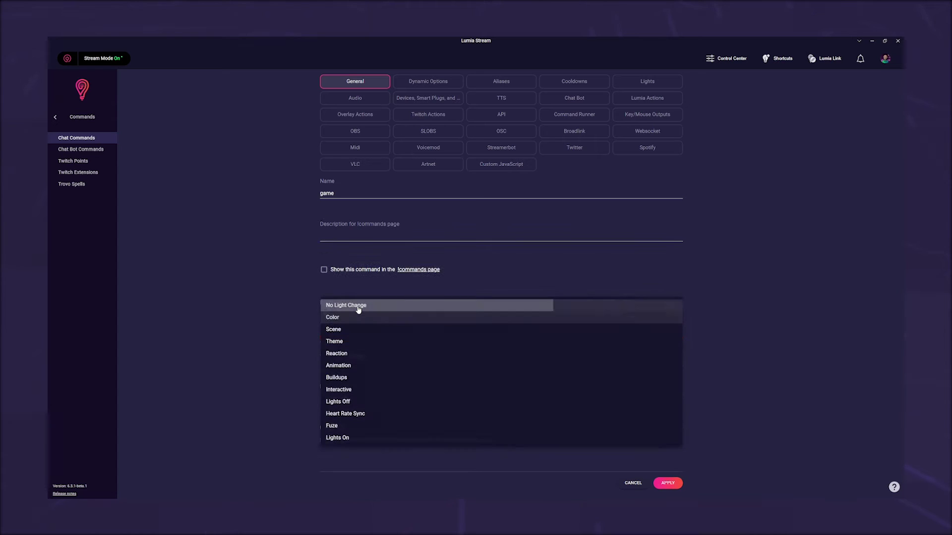
{"action": "left_click", "coordinate": [357, 306]}
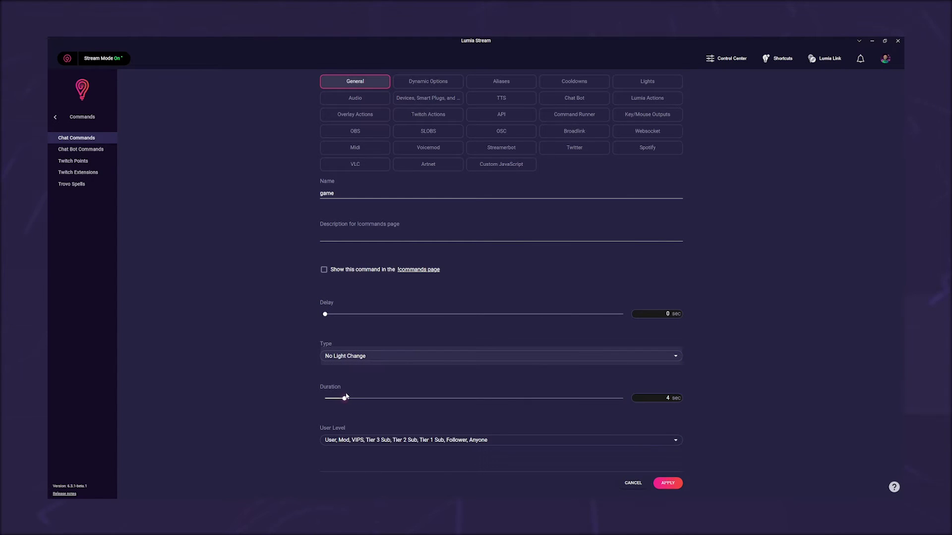
Restrict the game command's user levels to User and Mod only.
{"action": "left_click", "coordinate": [357, 441]}
{"action": "left_click", "coordinate": [333, 464]}
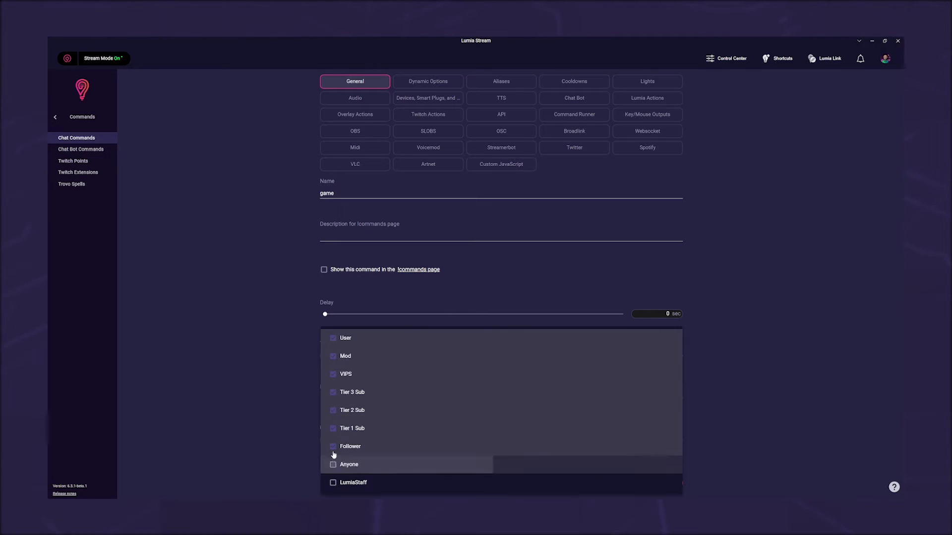
{"action": "left_click", "coordinate": [334, 446]}
{"action": "left_click", "coordinate": [334, 429]}
{"action": "left_click", "coordinate": [333, 410]}
{"action": "left_click", "coordinate": [333, 392]}
{"action": "left_click", "coordinate": [333, 374]}
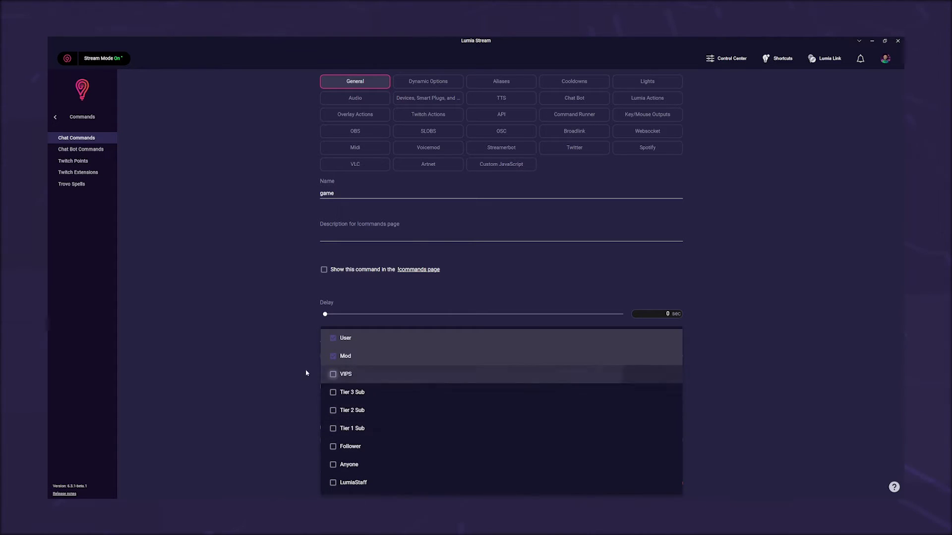
{"action": "left_click", "coordinate": [288, 363]}
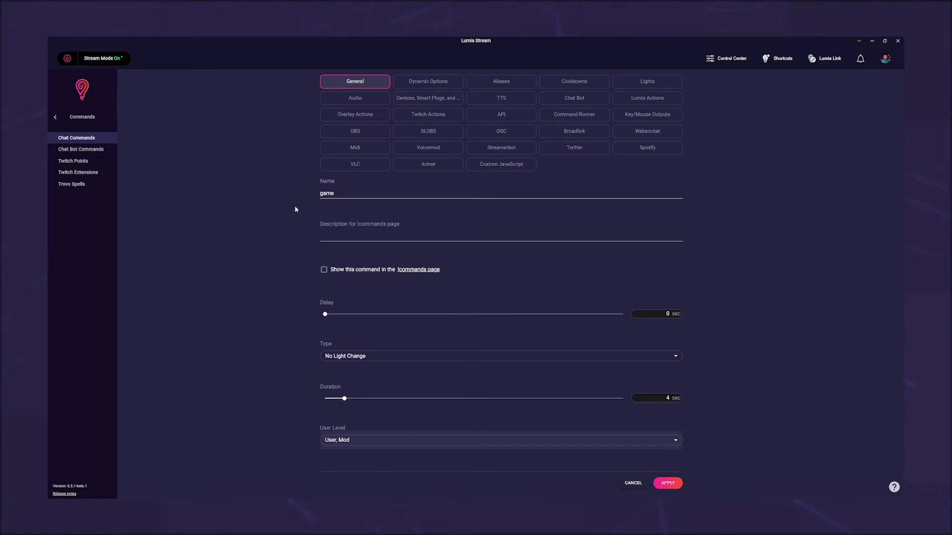
Add an OBS Scene Set action switching to the Batcam scene, with Skip Queue enabled.
{"action": "left_click", "coordinate": [334, 134]}
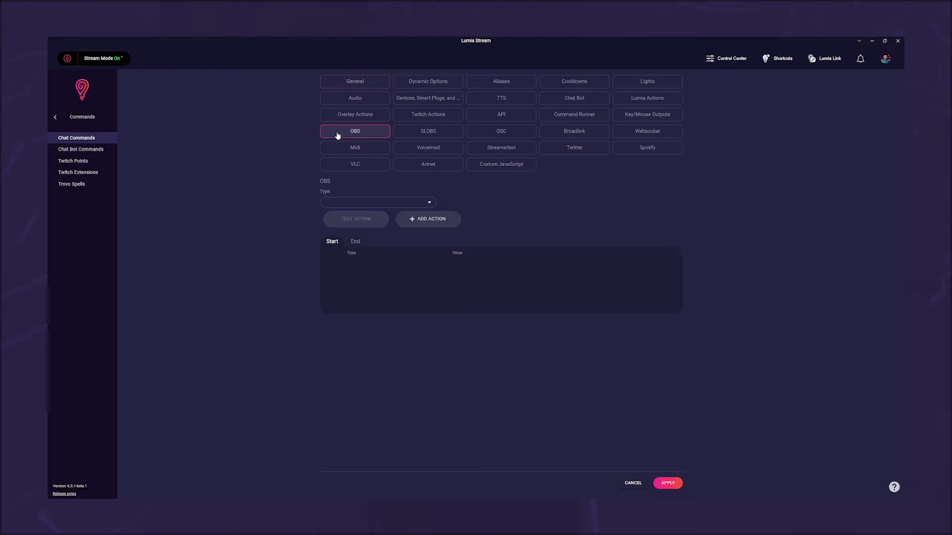
{"action": "left_click", "coordinate": [353, 197]}
{"action": "left_click", "coordinate": [353, 178]}
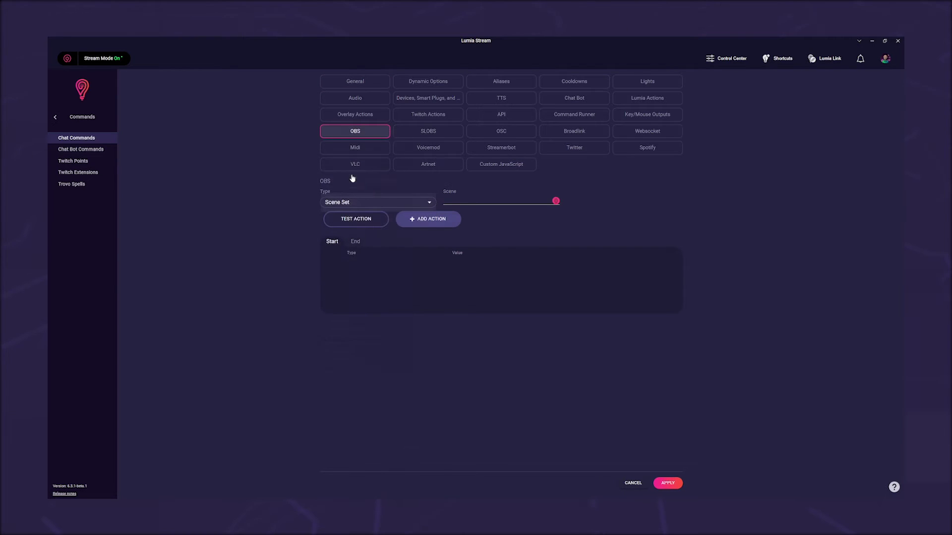
{"action": "left_click", "coordinate": [468, 202]}
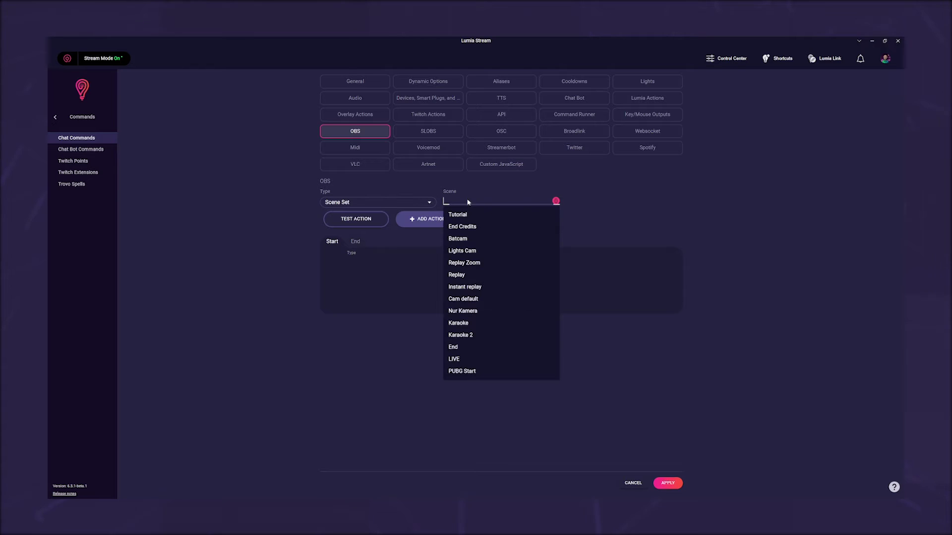
{"action": "left_click", "coordinate": [463, 240]}
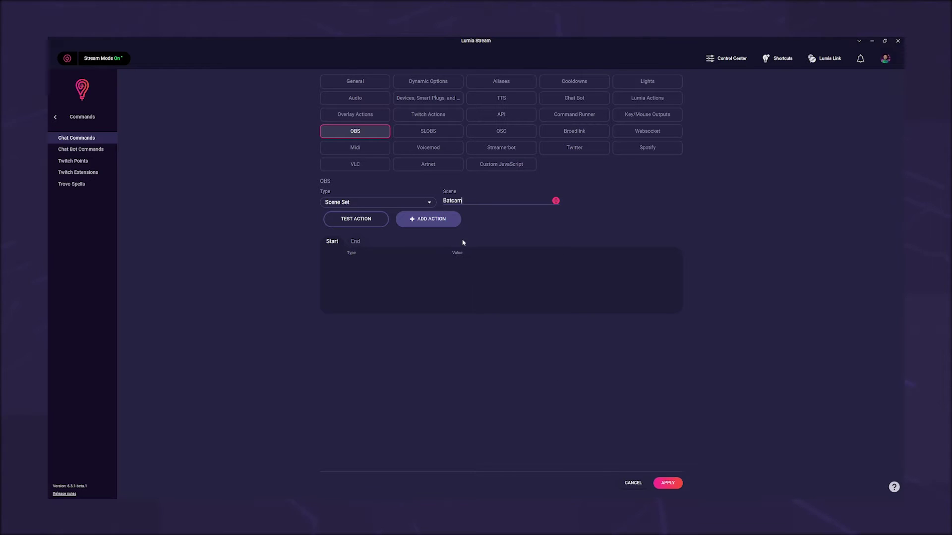
{"action": "left_click", "coordinate": [440, 222]}
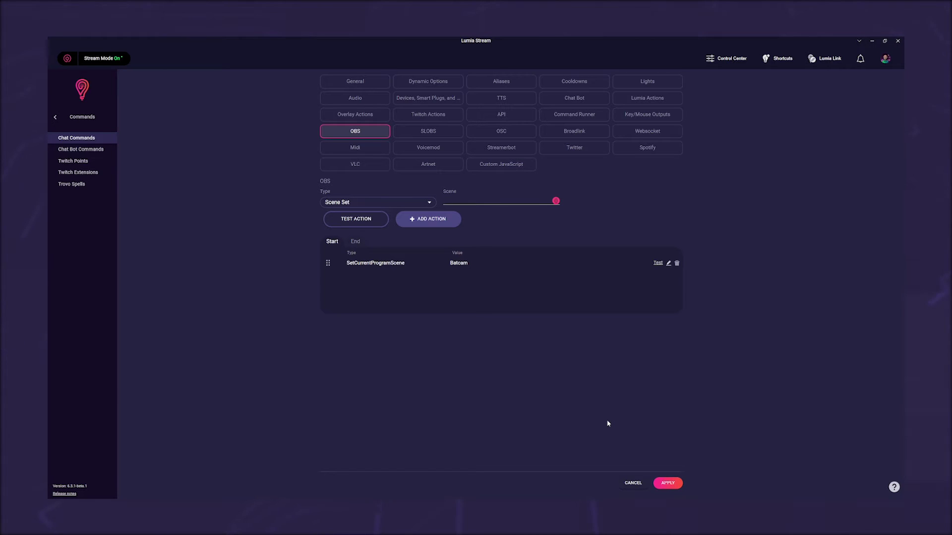
{"action": "left_click", "coordinate": [439, 86]}
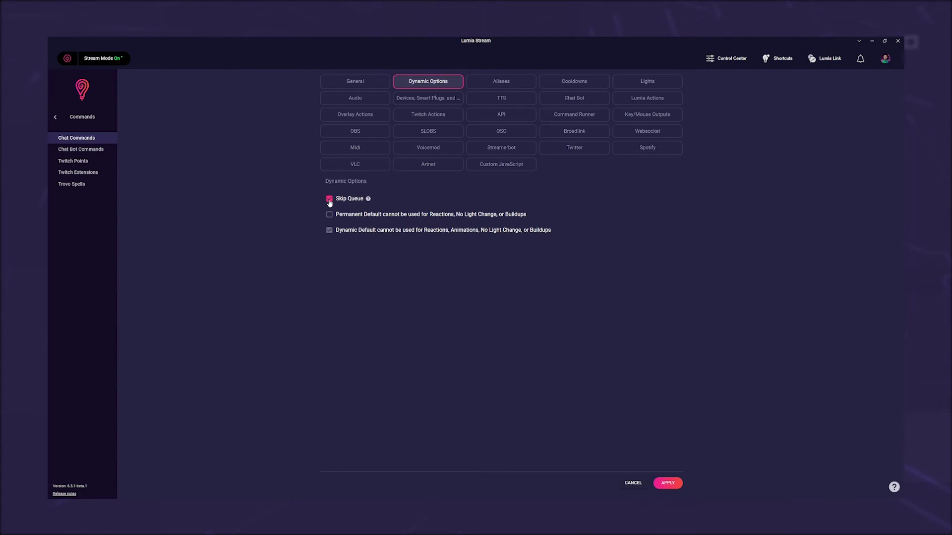
Save and reload the game command, then test it by sending !red twice and !game.
{"action": "left_click", "coordinate": [668, 483]}
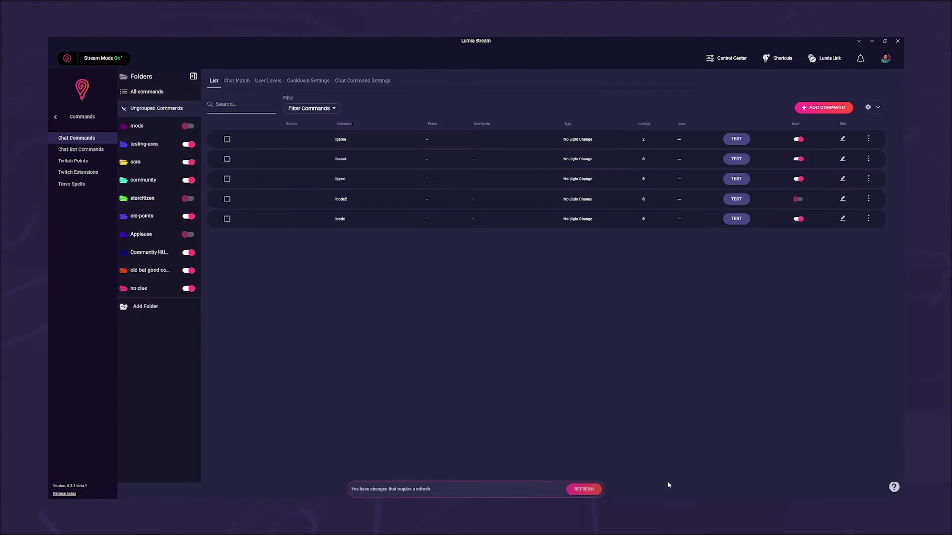
{"action": "left_click", "coordinate": [587, 486]}
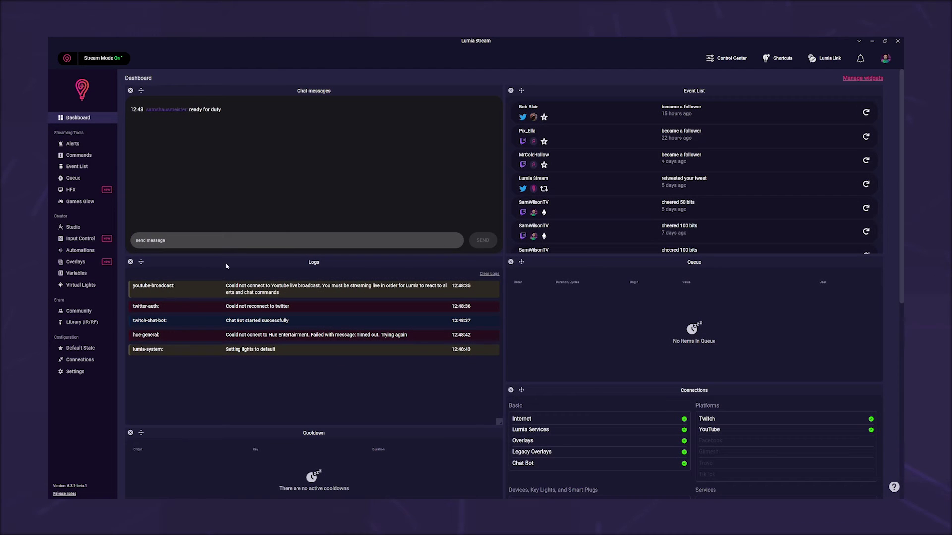
{"action": "type", "text": "!red"}
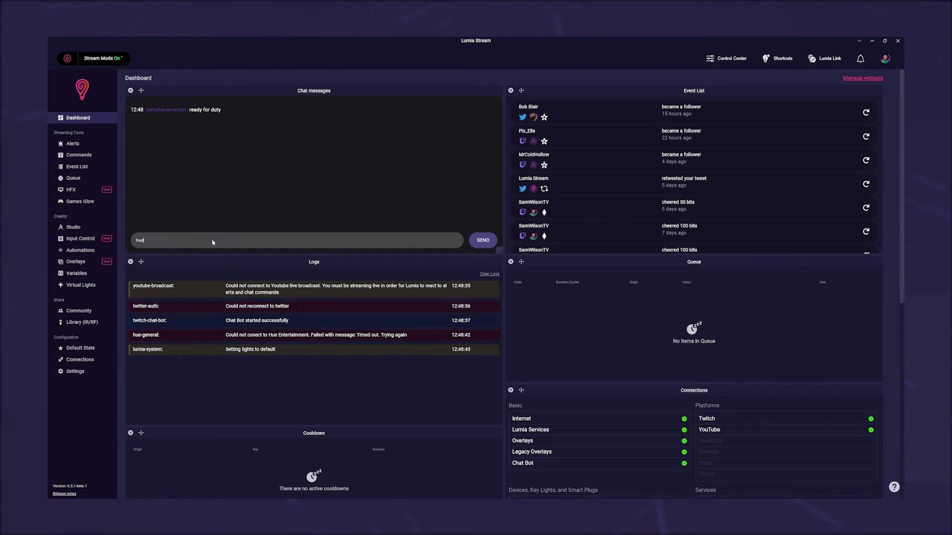
{"action": "key", "text": "Return"}
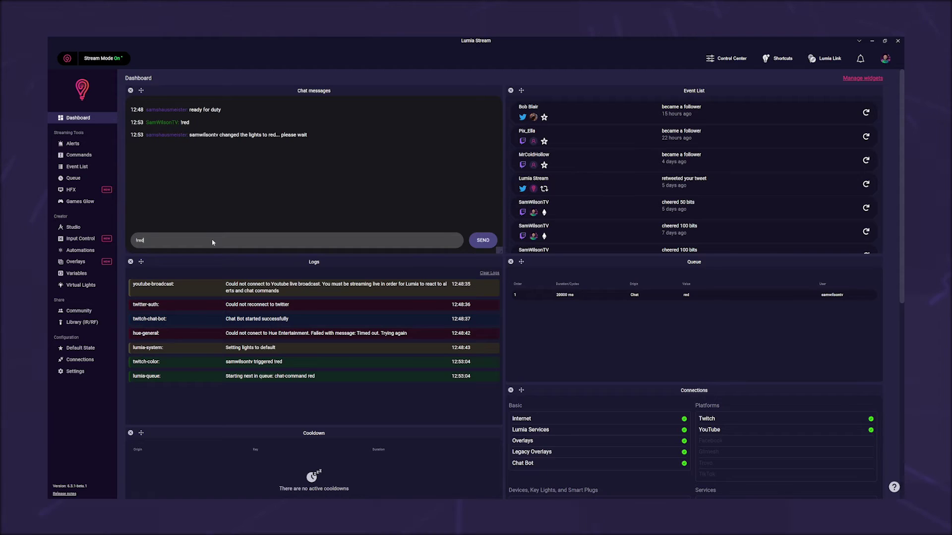
{"action": "key", "text": "Return"}
{"action": "type", "text": "!game"}
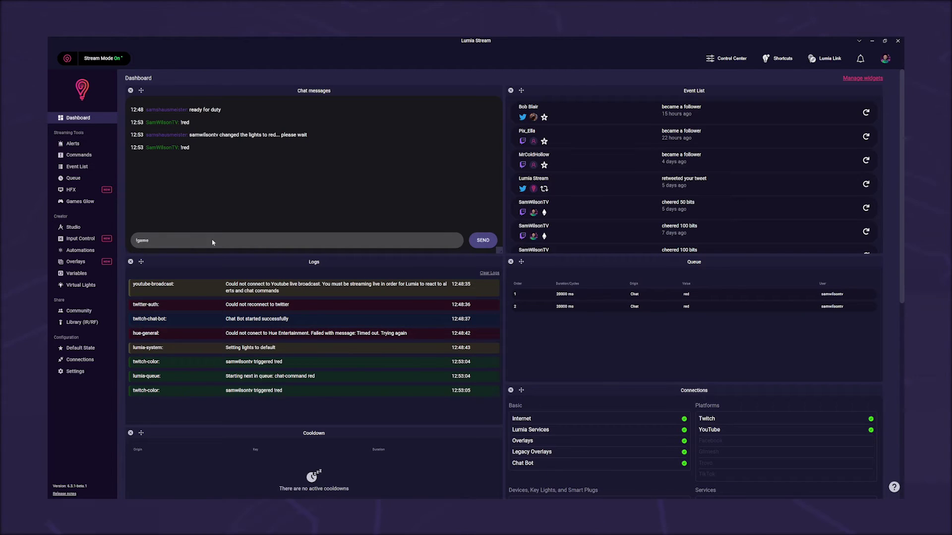
{"action": "key", "text": "Return"}
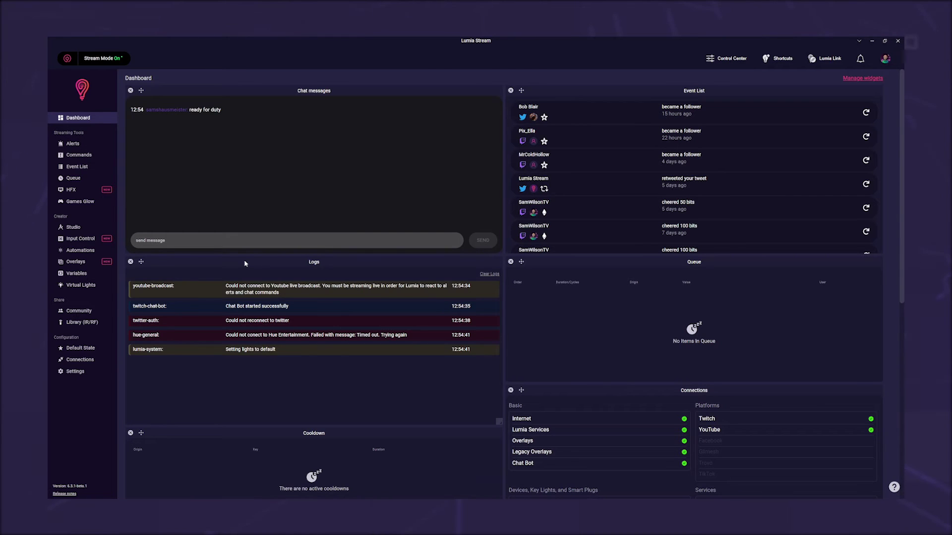
Create an unlisted command named chat with No Light Change and a 6-second duration.
{"action": "left_click", "coordinate": [90, 160]}
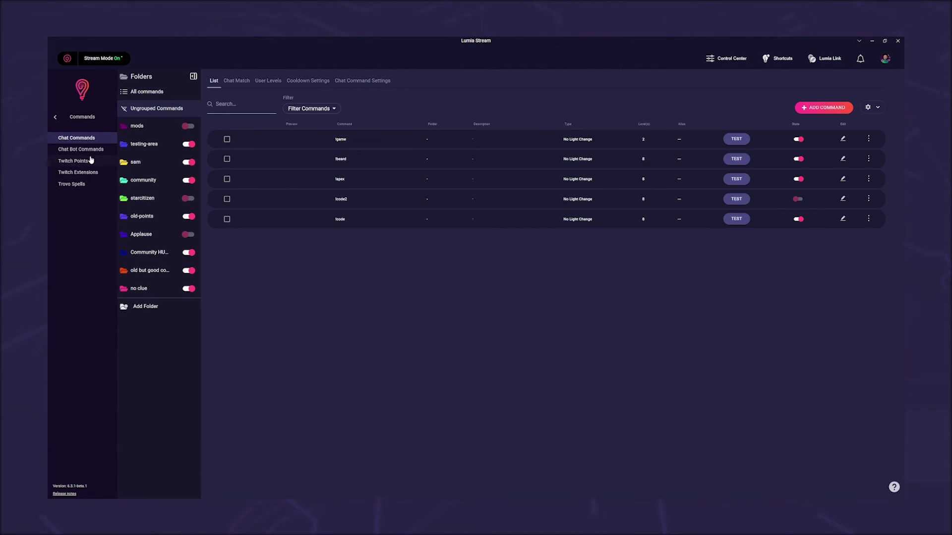
{"action": "left_click", "coordinate": [808, 108]}
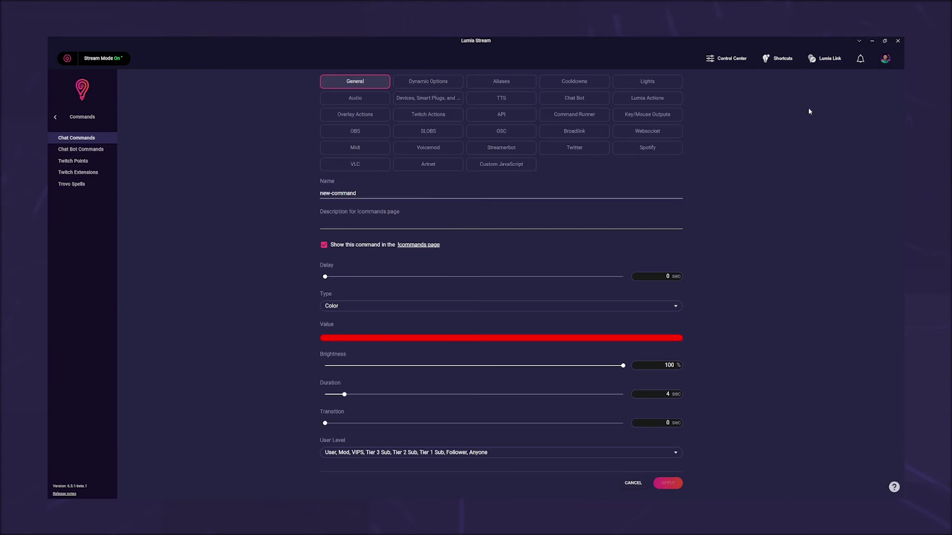
{"action": "left_click_drag", "start_coordinate": [358, 194], "coordinate": [293, 196]}
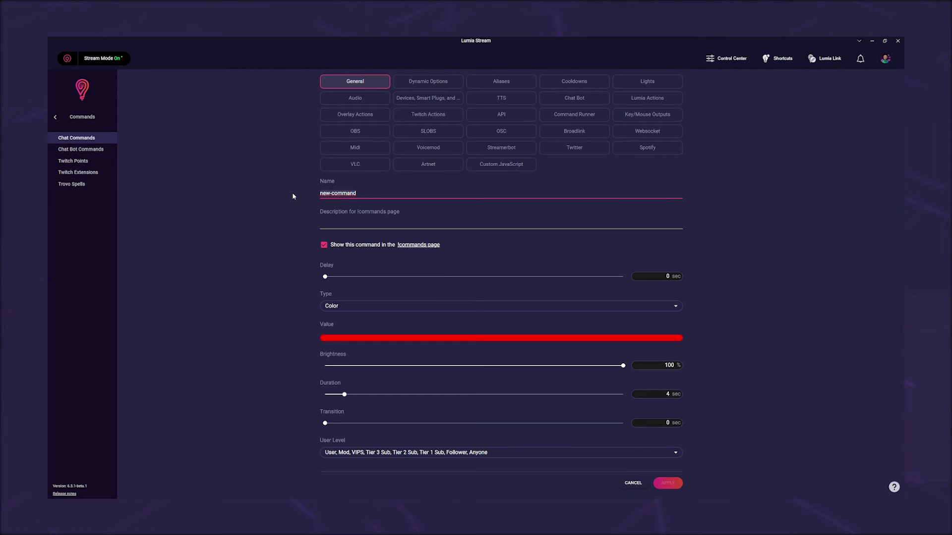
{"action": "type", "text": "chat"}
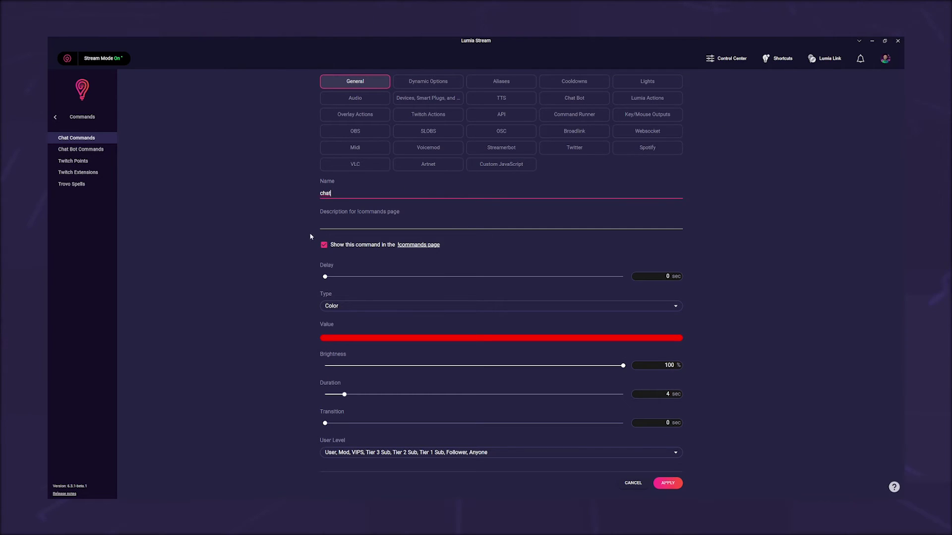
{"action": "left_click", "coordinate": [324, 245]}
{"action": "left_click", "coordinate": [347, 309]}
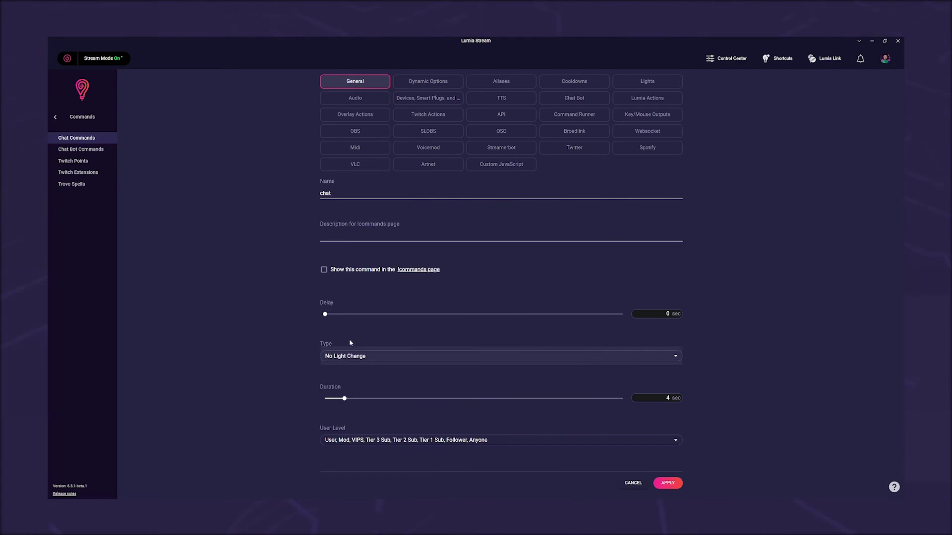
{"action": "left_click_drag", "start_coordinate": [344, 399], "coordinate": [354, 400]}
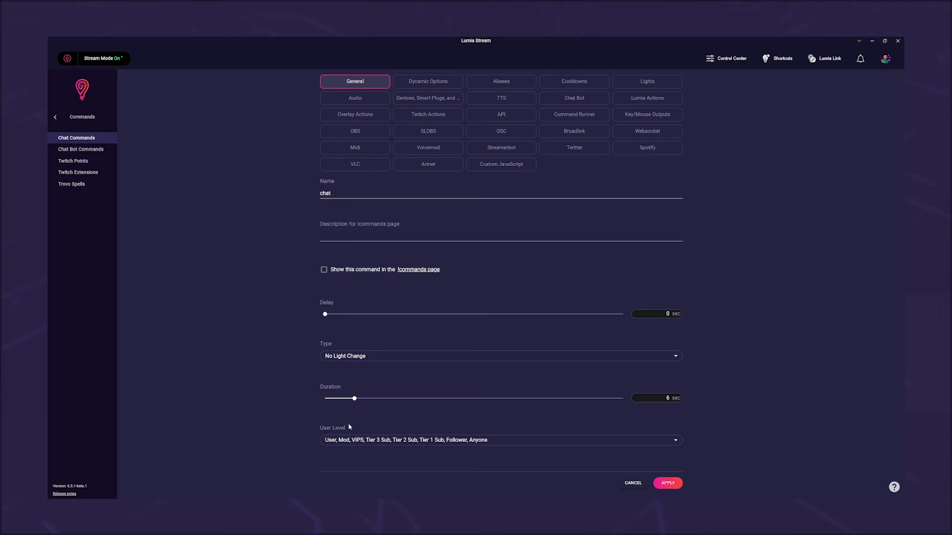
Set the chat command's chat bot message to 'Start of command'.
{"action": "left_click", "coordinate": [567, 102]}
{"action": "triple_click", "coordinate": [459, 241]}
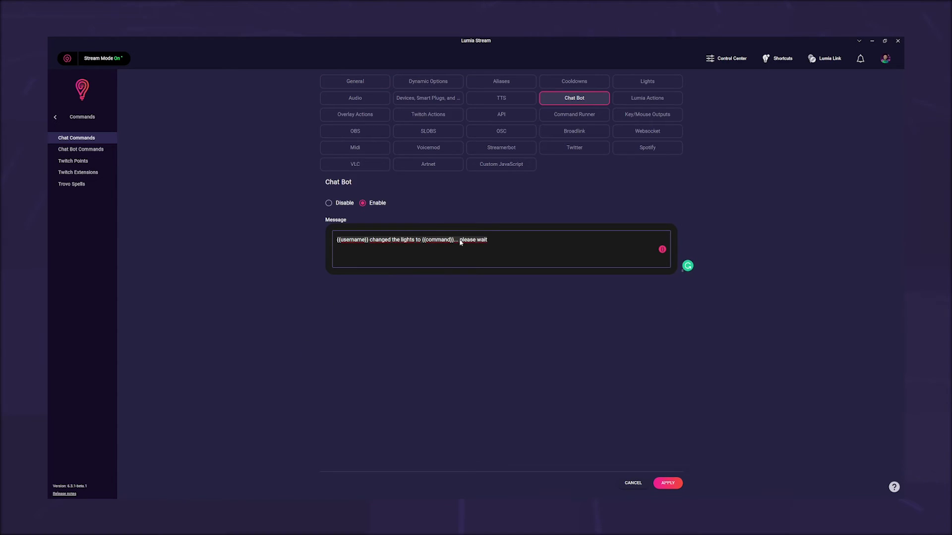
{"action": "type", "text": "Start of command"}
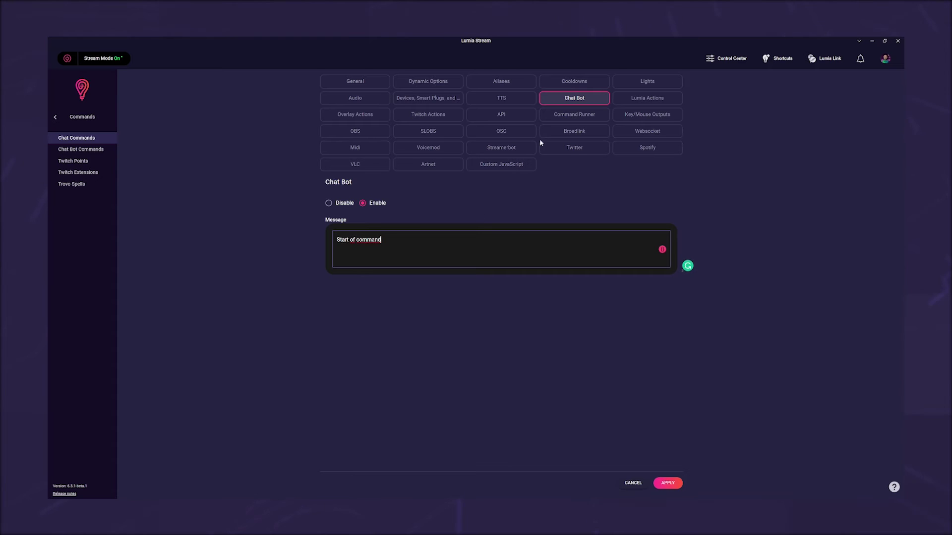
{"action": "left_click", "coordinate": [629, 99]}
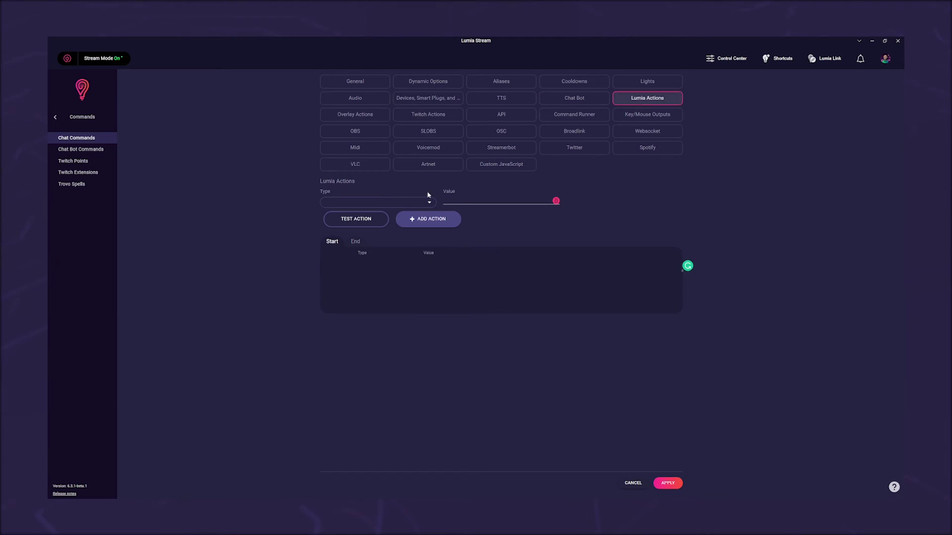
Add an End chat bot message 'End of command', enable Skip Queue, and save the command.
{"action": "left_click", "coordinate": [357, 242]}
{"action": "left_click", "coordinate": [391, 204]}
{"action": "left_click", "coordinate": [365, 88]}
{"action": "left_click", "coordinate": [477, 202]}
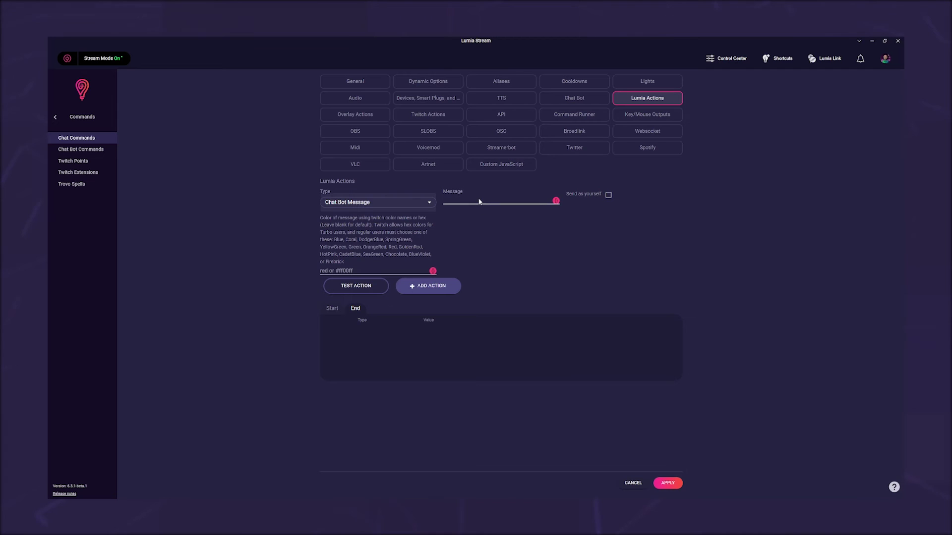
{"action": "type", "text": "Endof "}
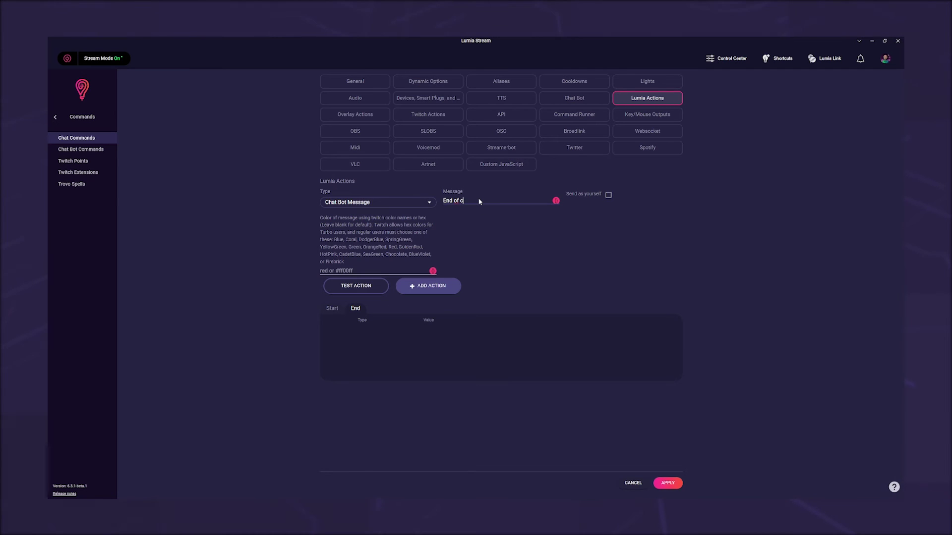
{"action": "type", "text": "command"}
{"action": "left_click", "coordinate": [435, 286]}
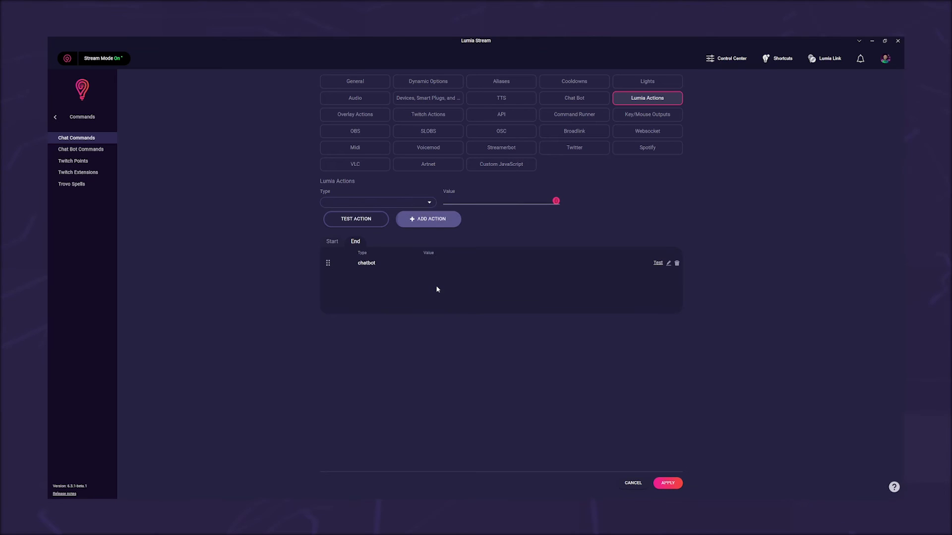
{"action": "left_click", "coordinate": [422, 84]}
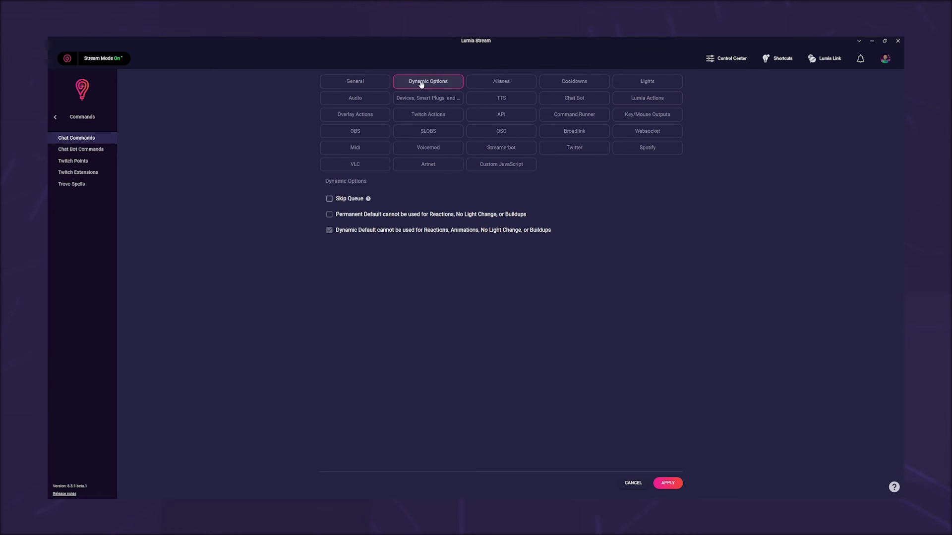
{"action": "left_click", "coordinate": [667, 483]}
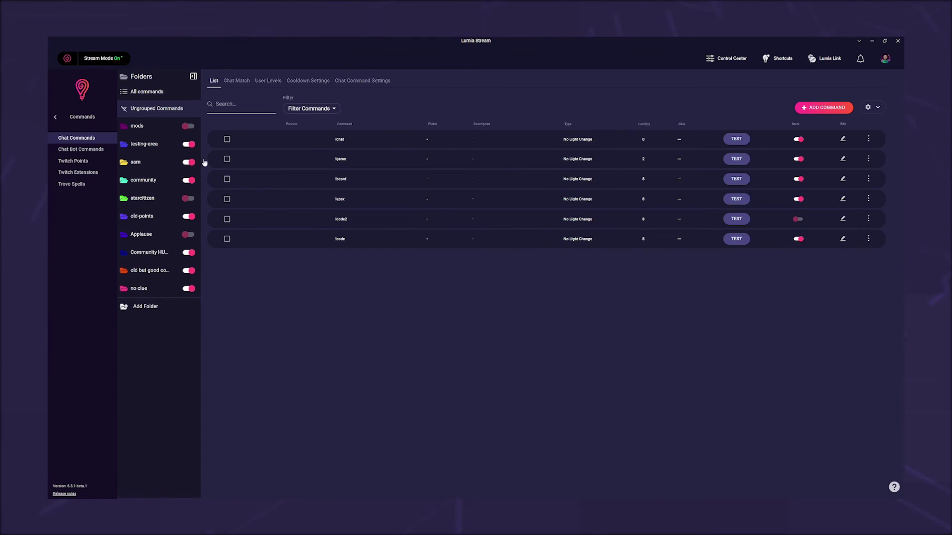
On the dashboard, send !red twice and then !chat to test the commands.
{"action": "left_click", "coordinate": [55, 117]}
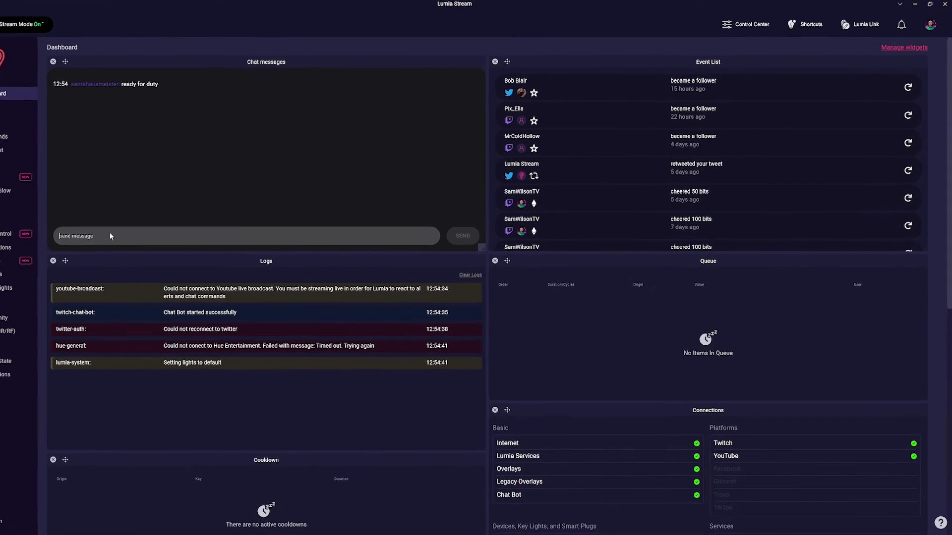
{"action": "type", "text": "!red"}
{"action": "key", "text": "Return"}
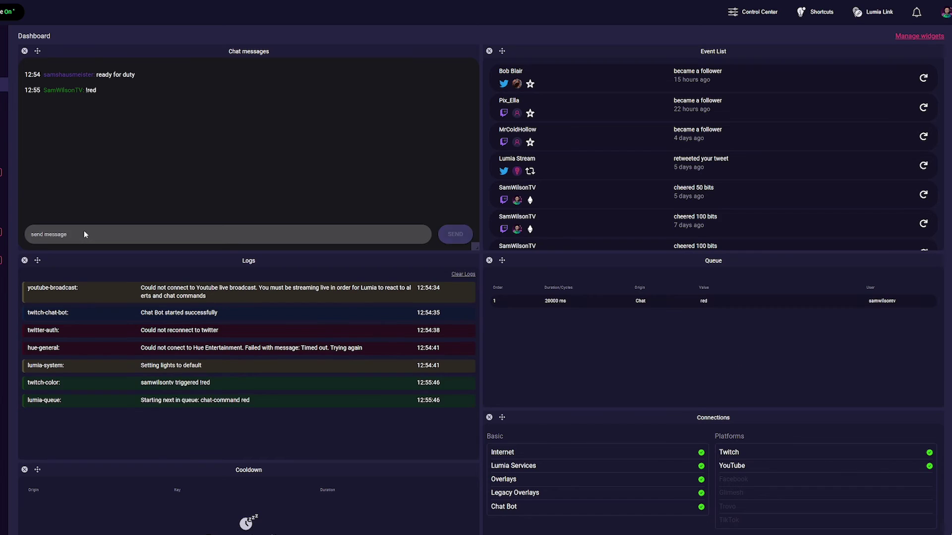
{"action": "type", "text": "!"}
{"action": "key", "text": "Return"}
{"action": "type", "text": "!"}
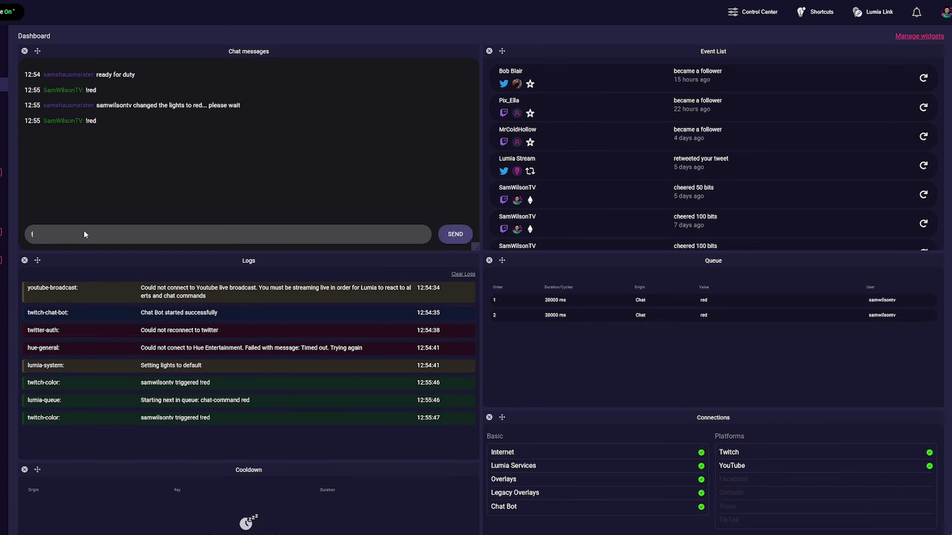
{"action": "key", "text": "Return"}
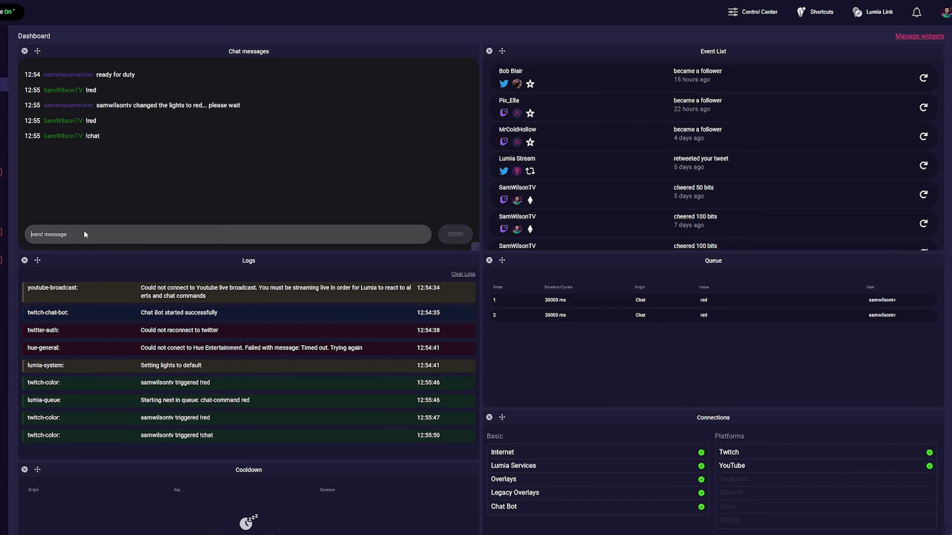